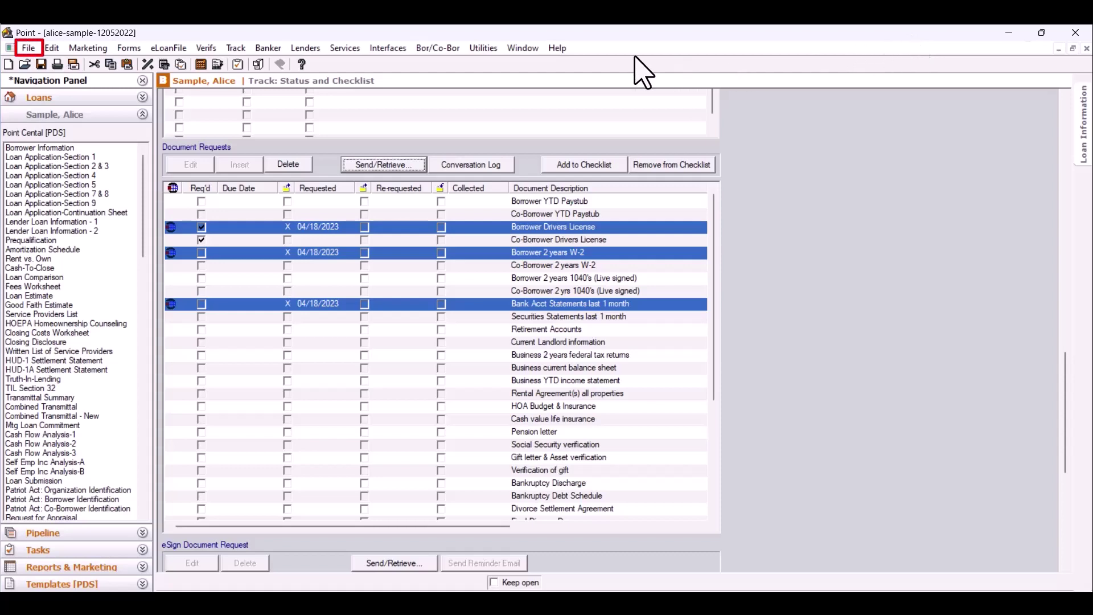
# - Open the Borrower Forms dialog through File > Print
pyautogui.click(29, 48)
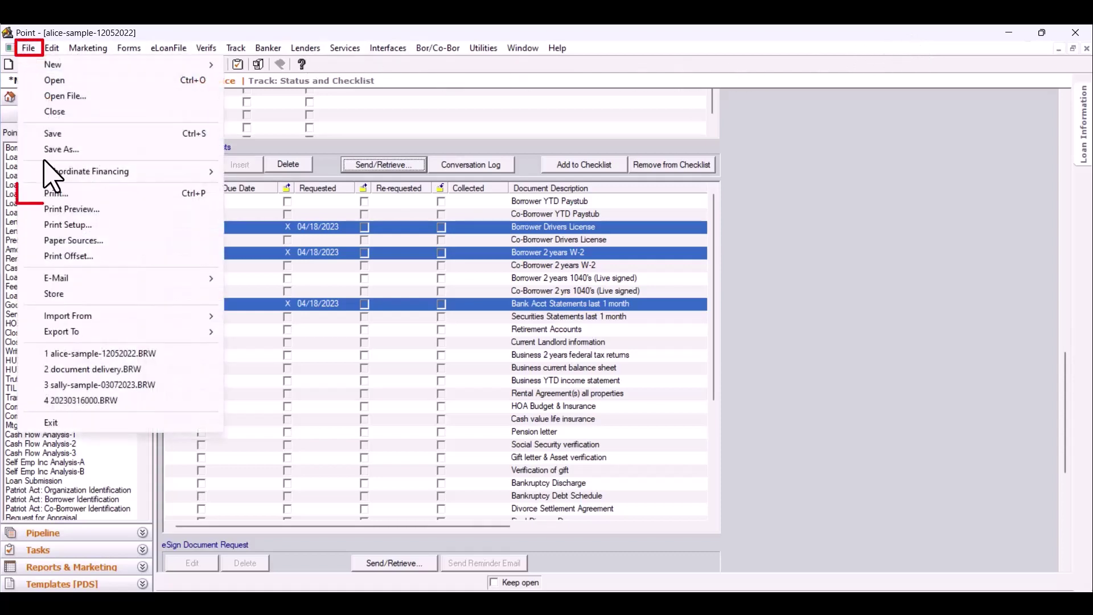
pyautogui.click(55, 193)
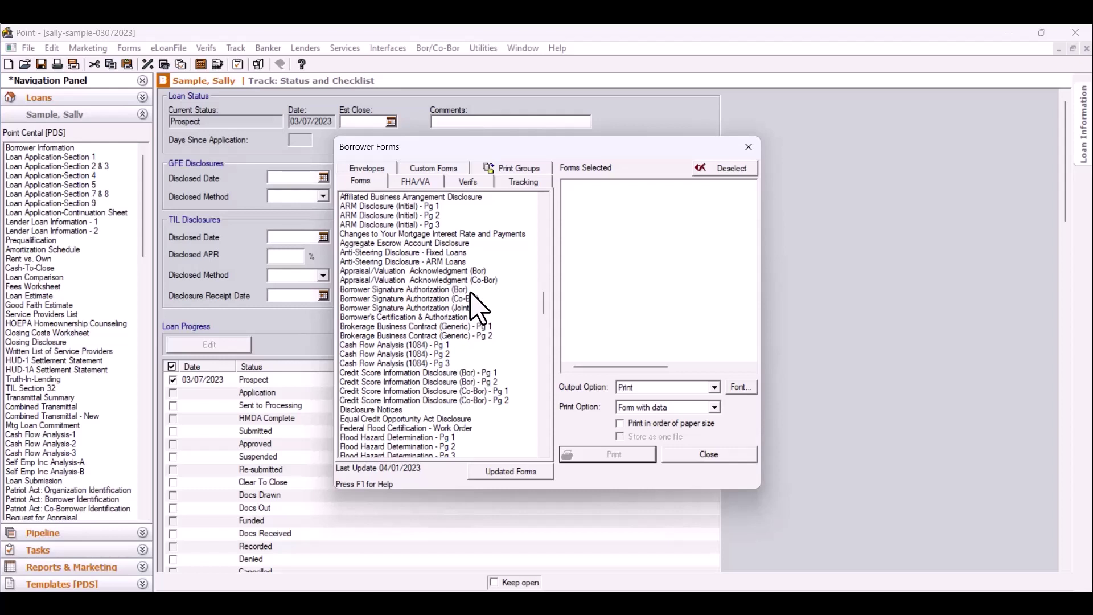
# - Select Borrower Signature Authorization, both Credit Score Information Disclosure pages and Disclosure Notices
pyautogui.click(471, 290)
pyautogui.click(465, 373)
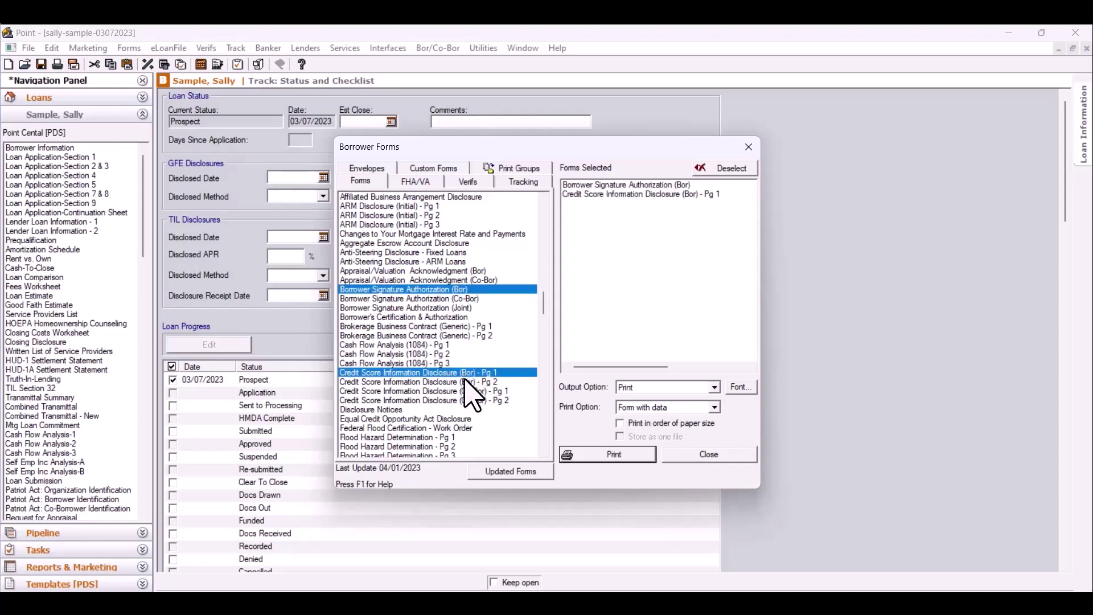
pyautogui.click(465, 382)
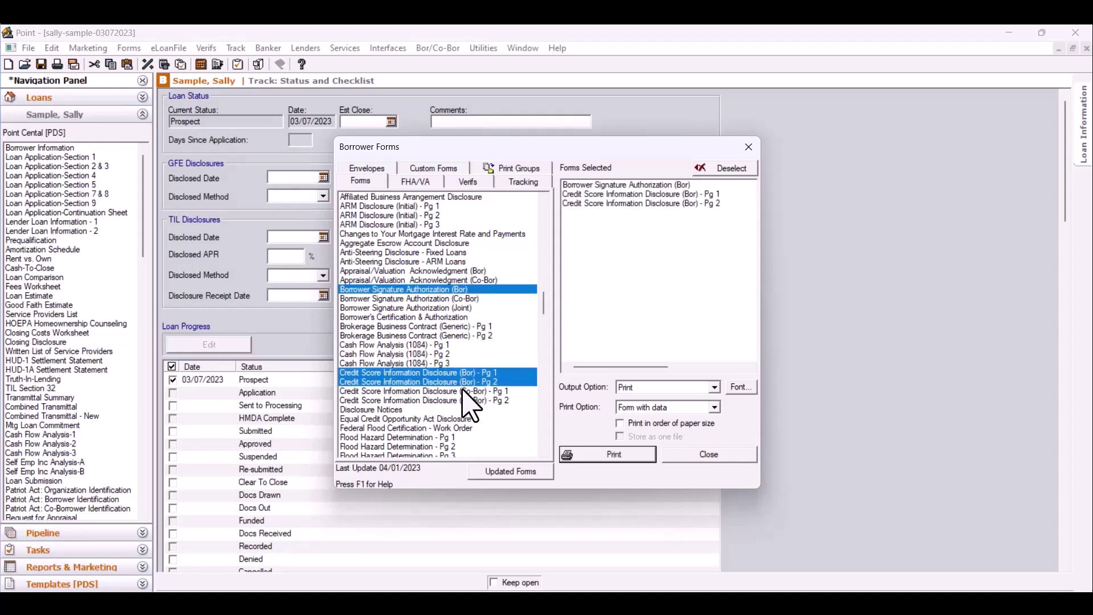
pyautogui.click(439, 411)
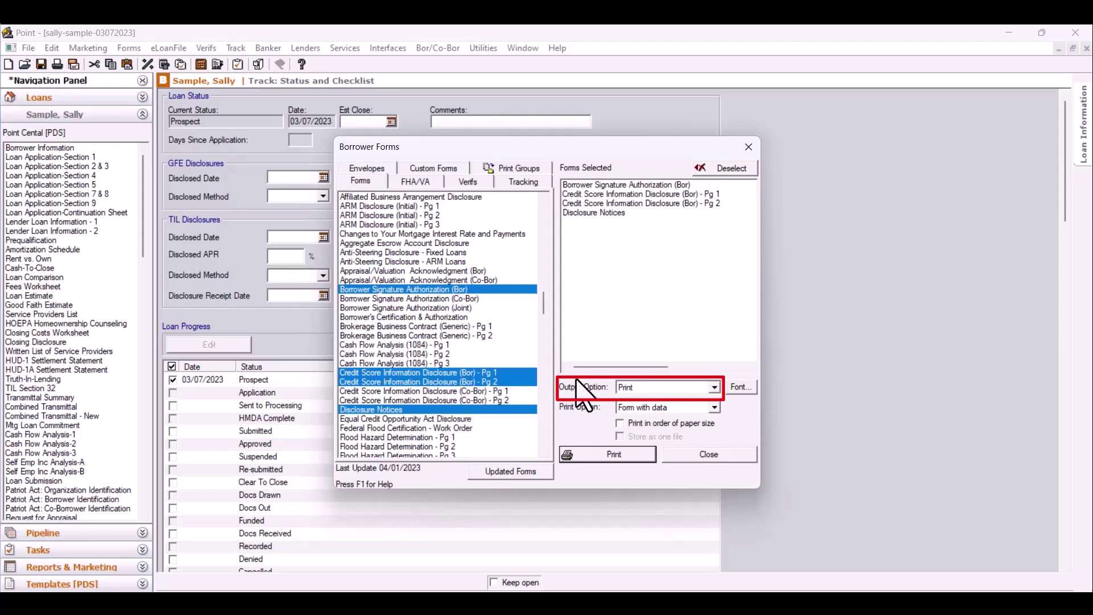
# - Set the Output Option to eSign and start the eSign package
pyautogui.click(661, 386)
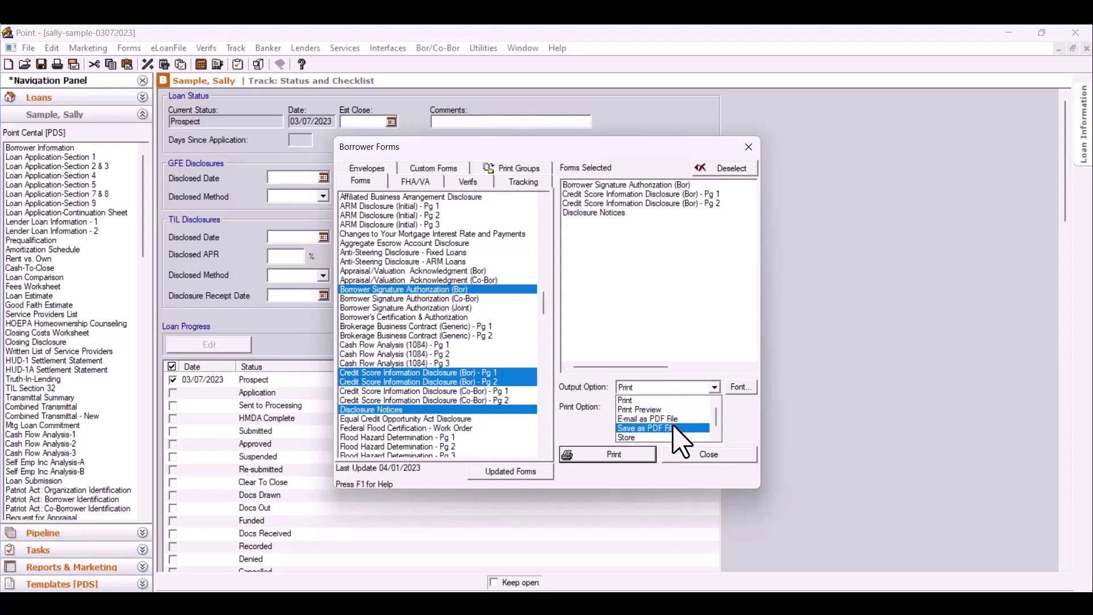
pyautogui.click(700, 438)
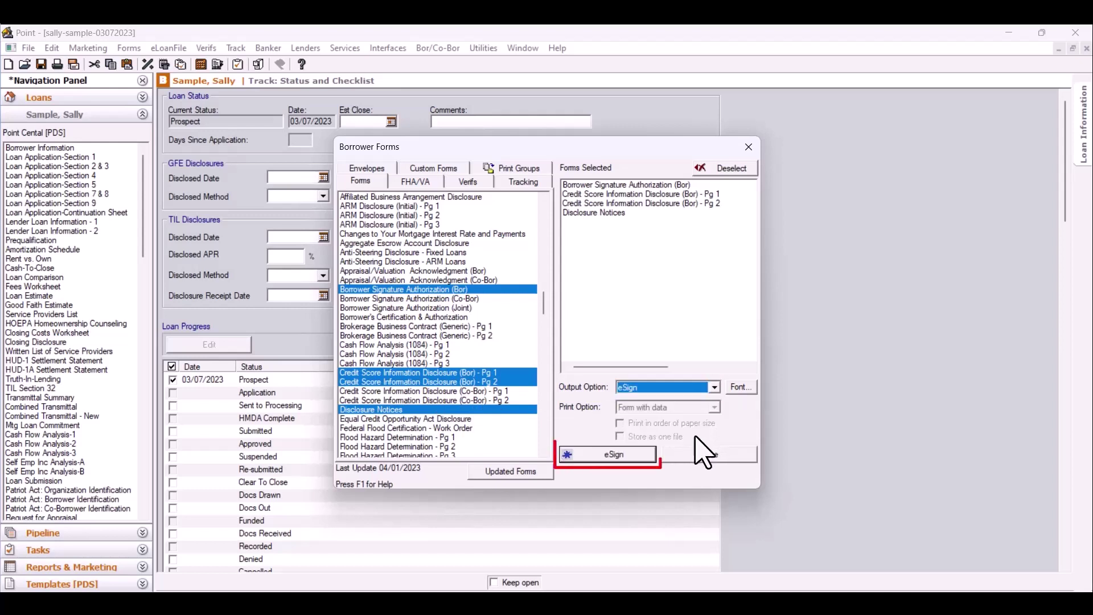
pyautogui.click(634, 456)
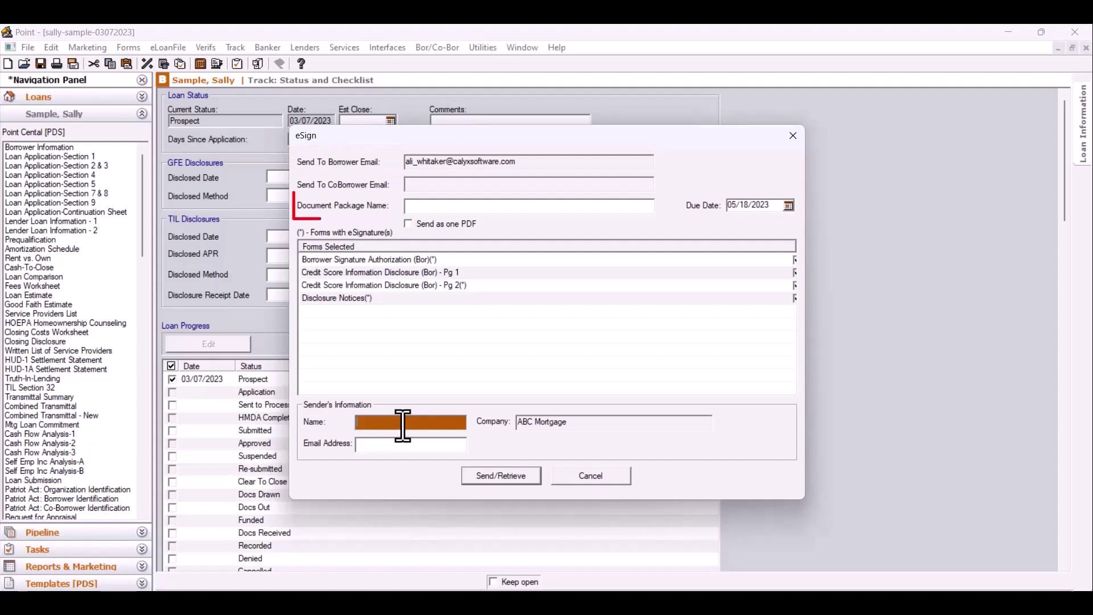
# - Name the package 'Initial Disclosures' and check Send as one PDF
pyautogui.click(435, 207)
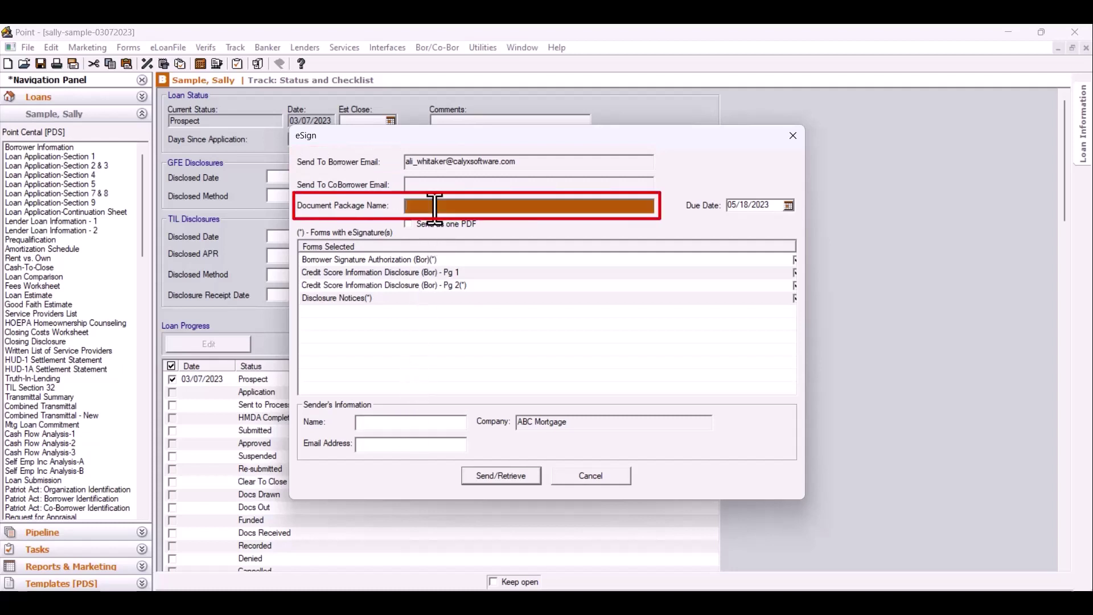
pyautogui.write('Ini')
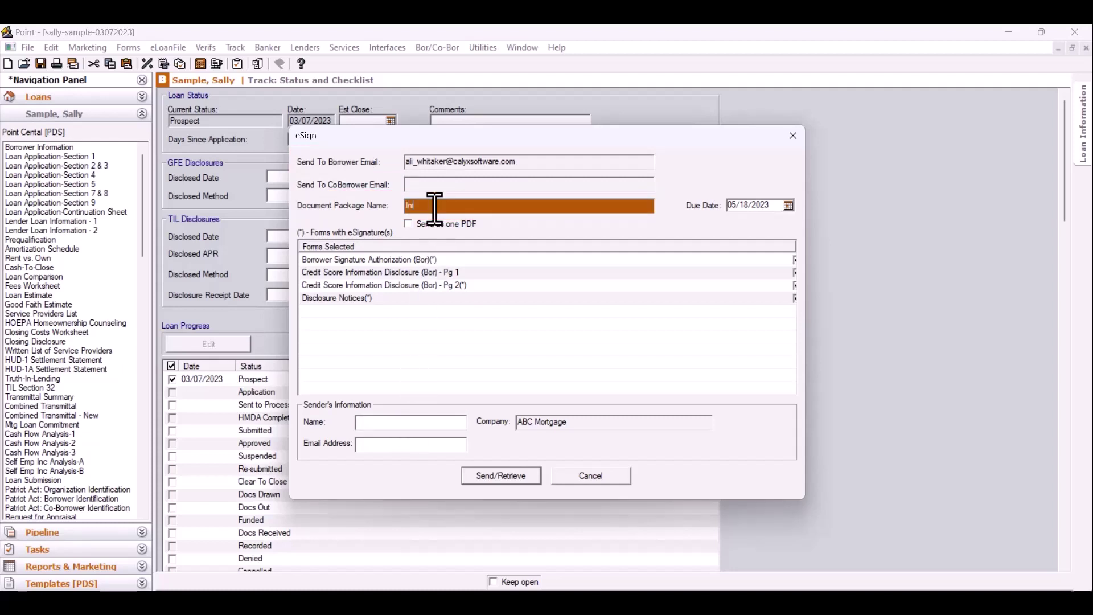
pyautogui.write('tial Disclosures')
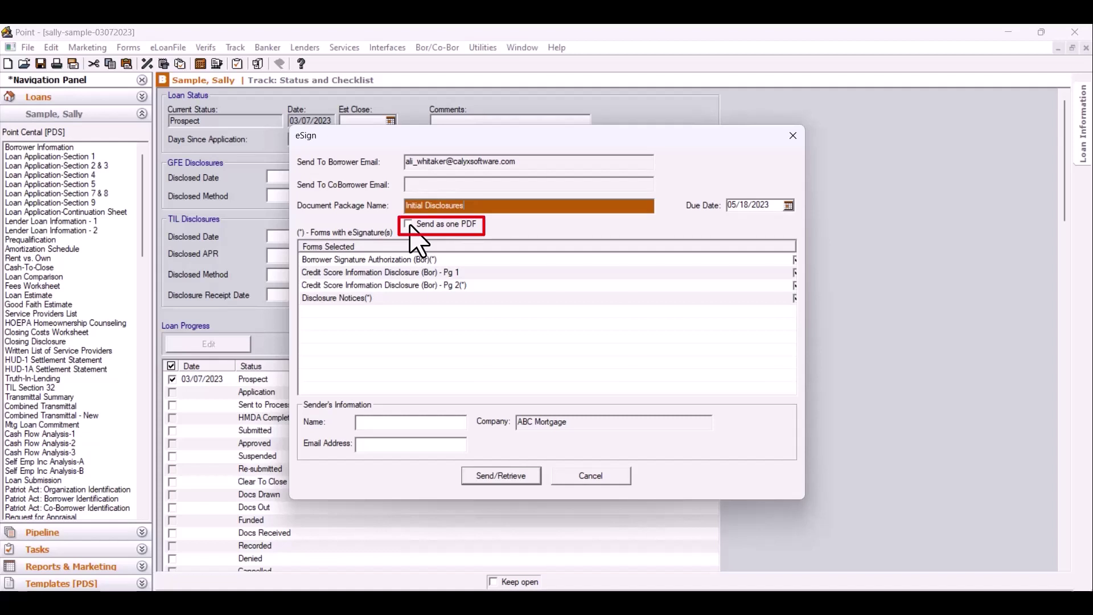
pyautogui.click(408, 225)
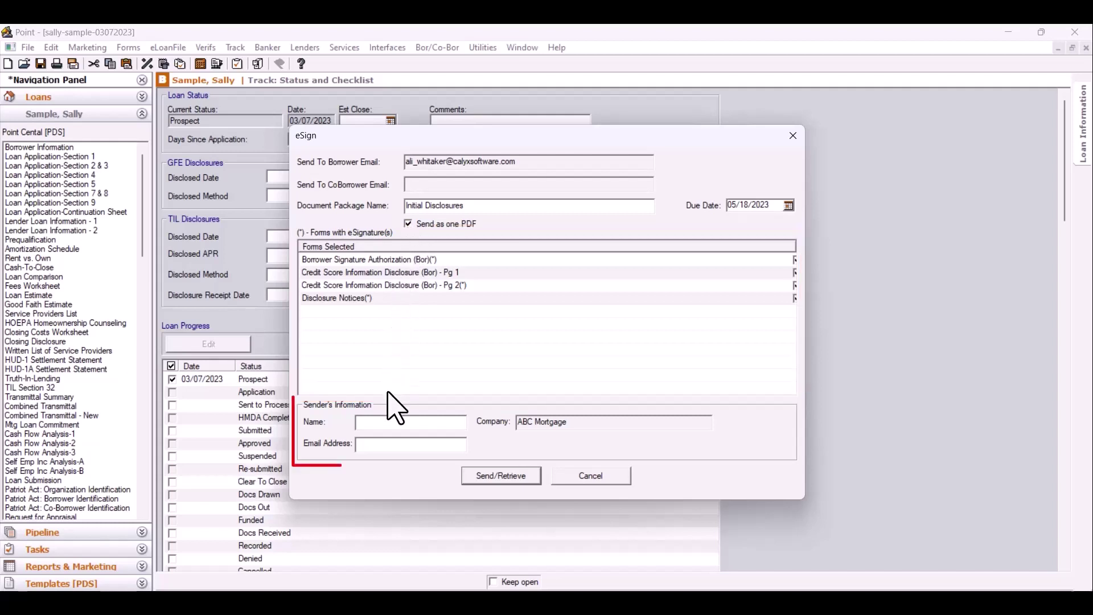
# - Enter the sender's name and e-mail address, then upload the package with Send/Retrieve
pyautogui.click(382, 427)
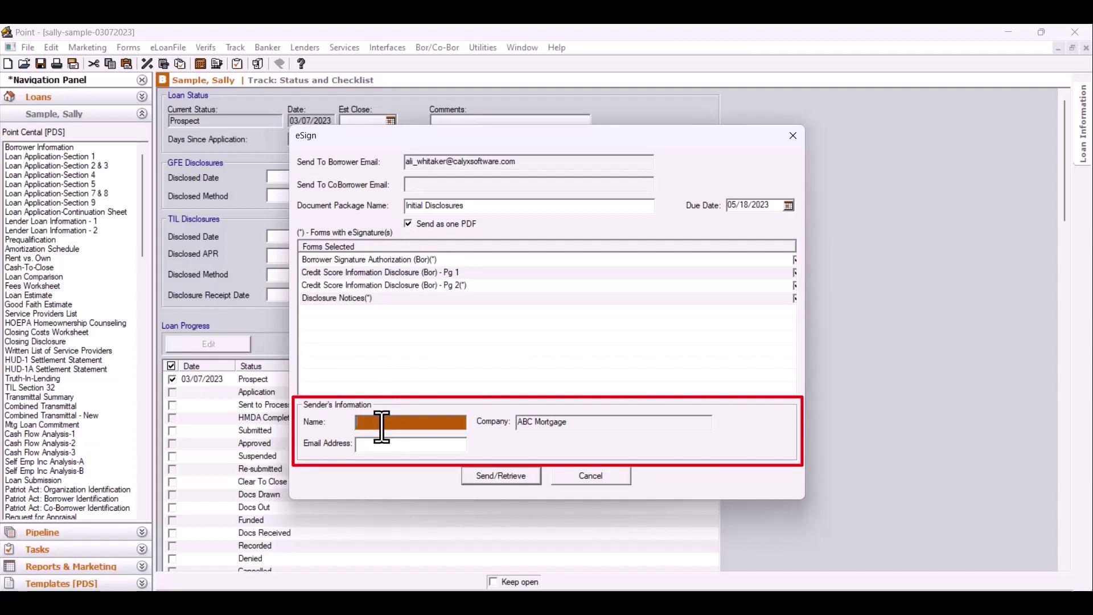
pyautogui.press('Tab')
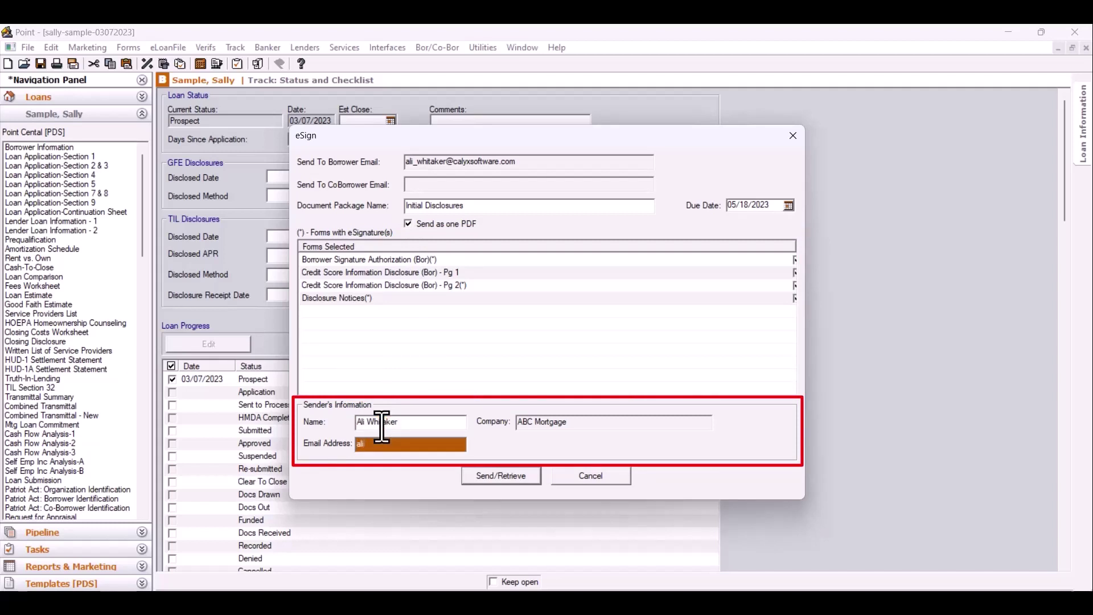
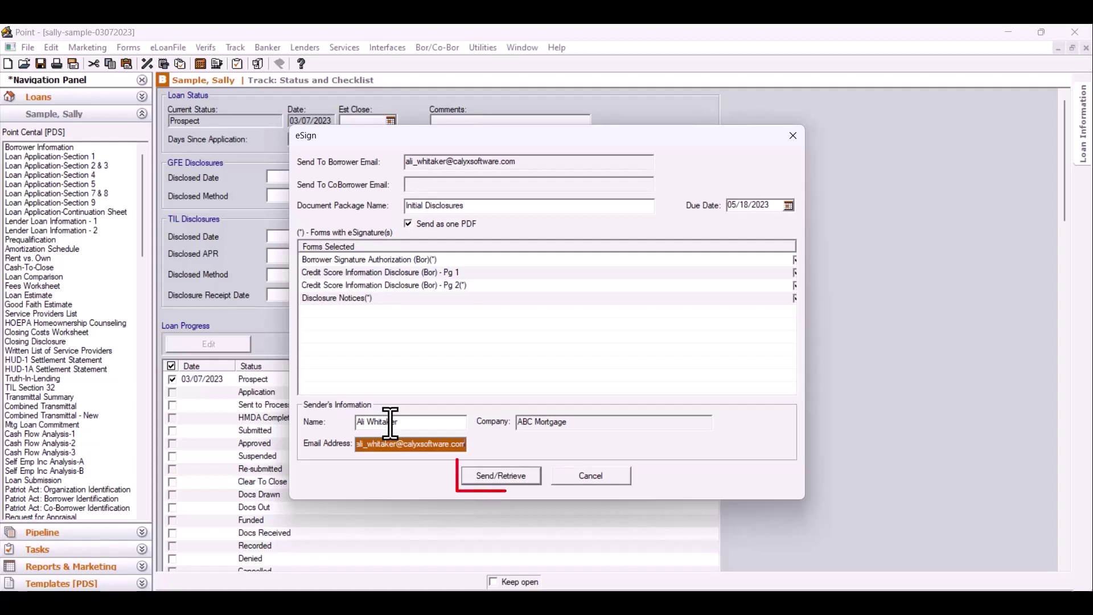
pyautogui.click(503, 484)
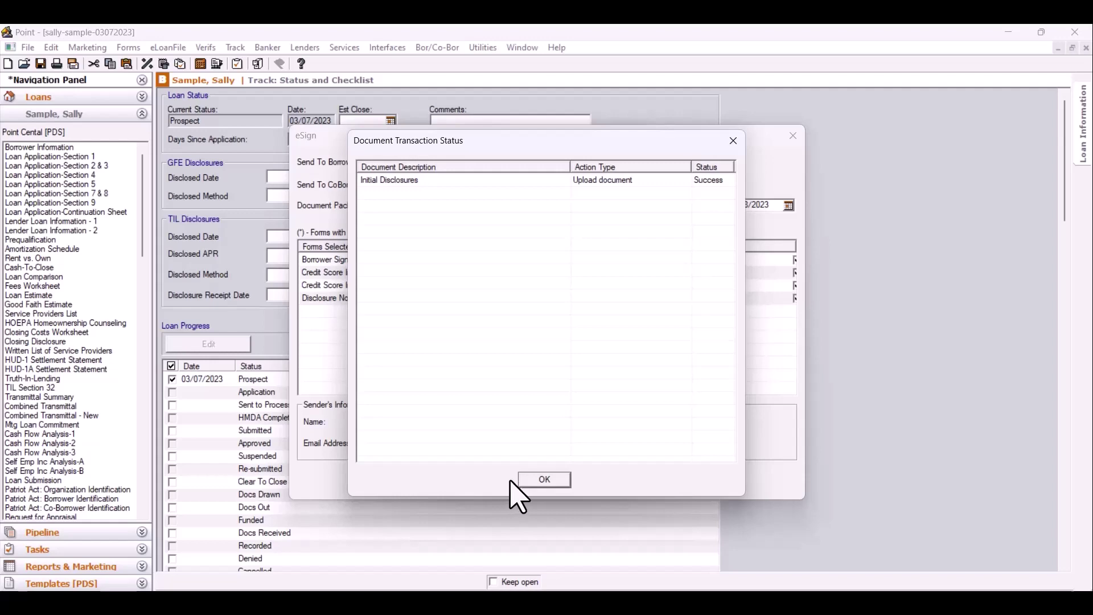
# - Dismiss the upload success report and follow the Outlook e-mail's Sign In link to Zip
pyautogui.click(539, 480)
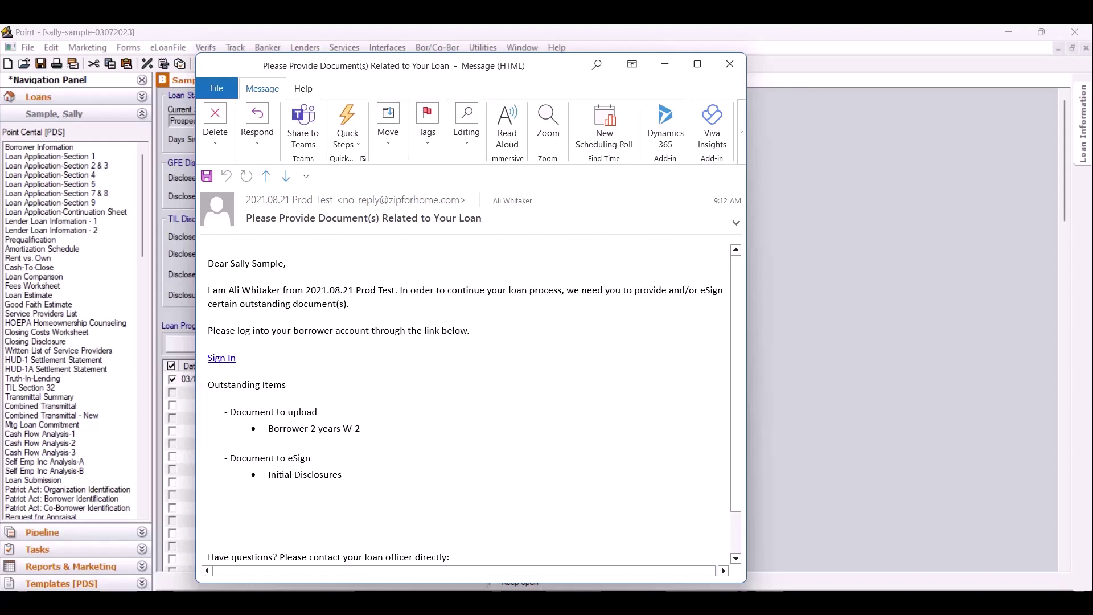
pyautogui.click(225, 357)
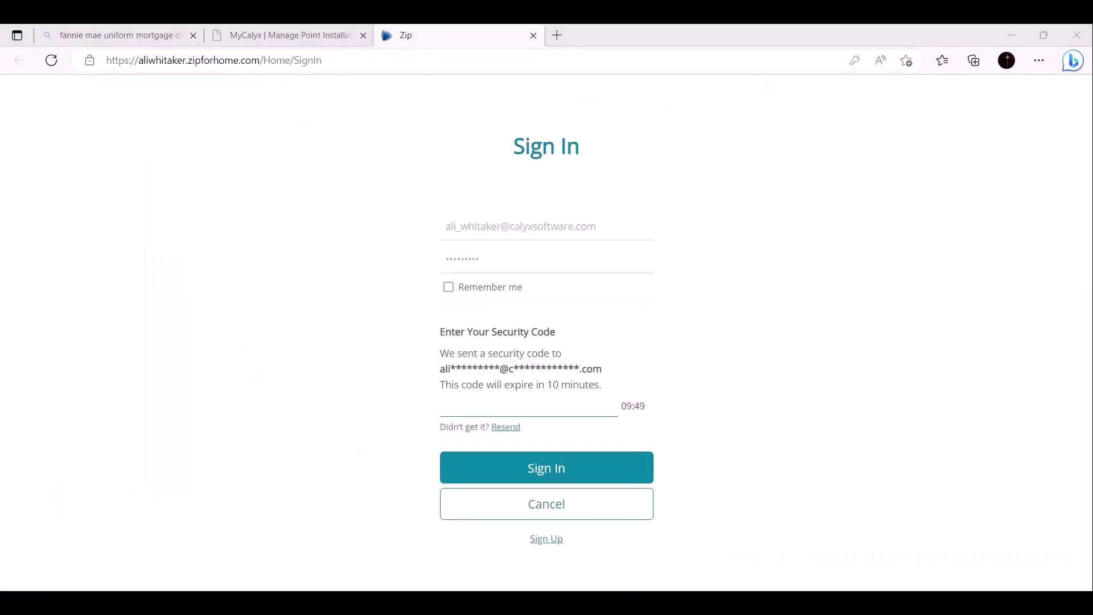
# - Paste the emailed security code, sign in to Zip, and dismiss the announcement
pyautogui.click(535, 402)
pyautogui.hotkey('ctrl', 'v')
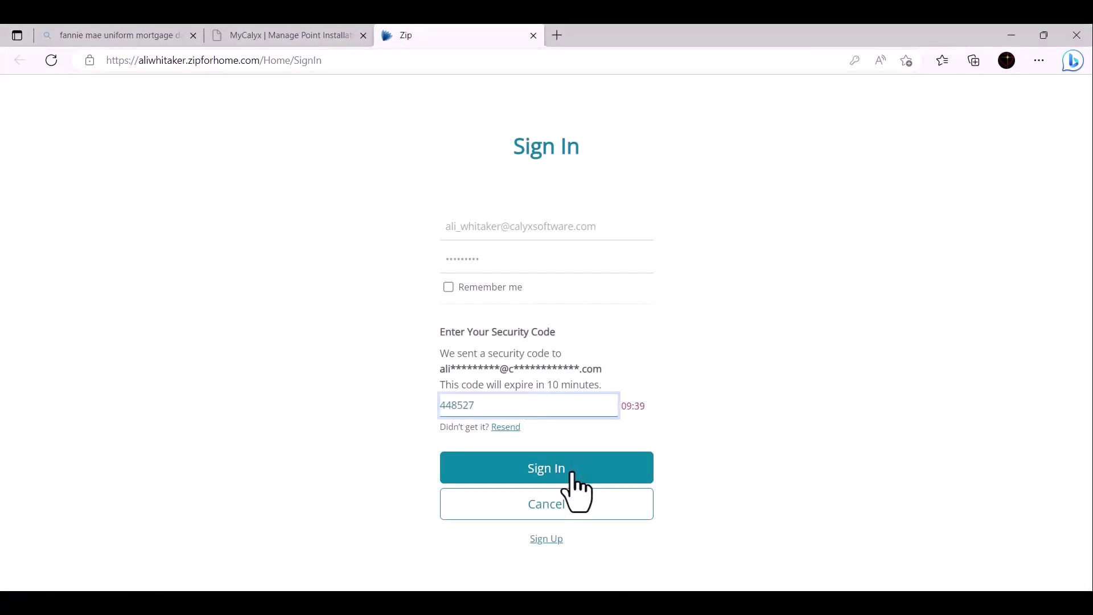
pyautogui.click(573, 476)
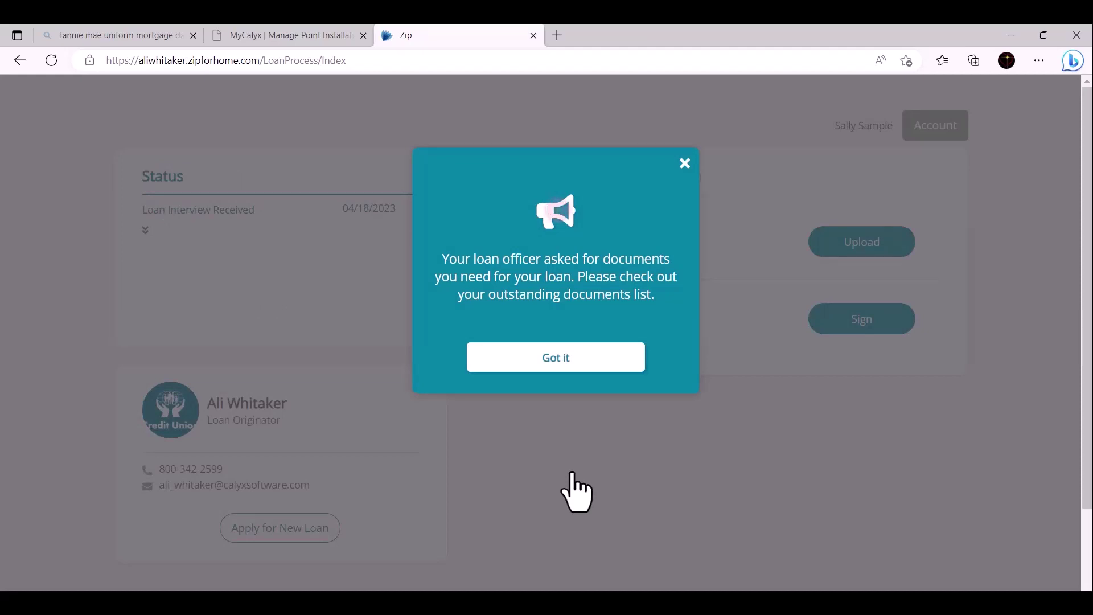
pyautogui.click(575, 359)
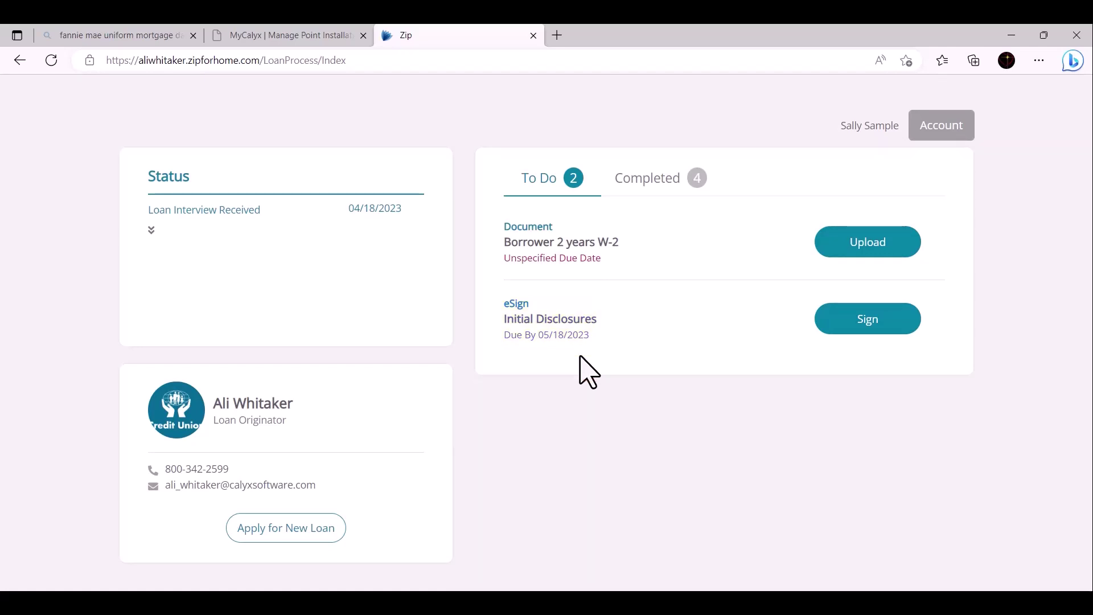
# - Choose Sign next to Initial Disclosures in the Zip To Do list
pyautogui.click(868, 319)
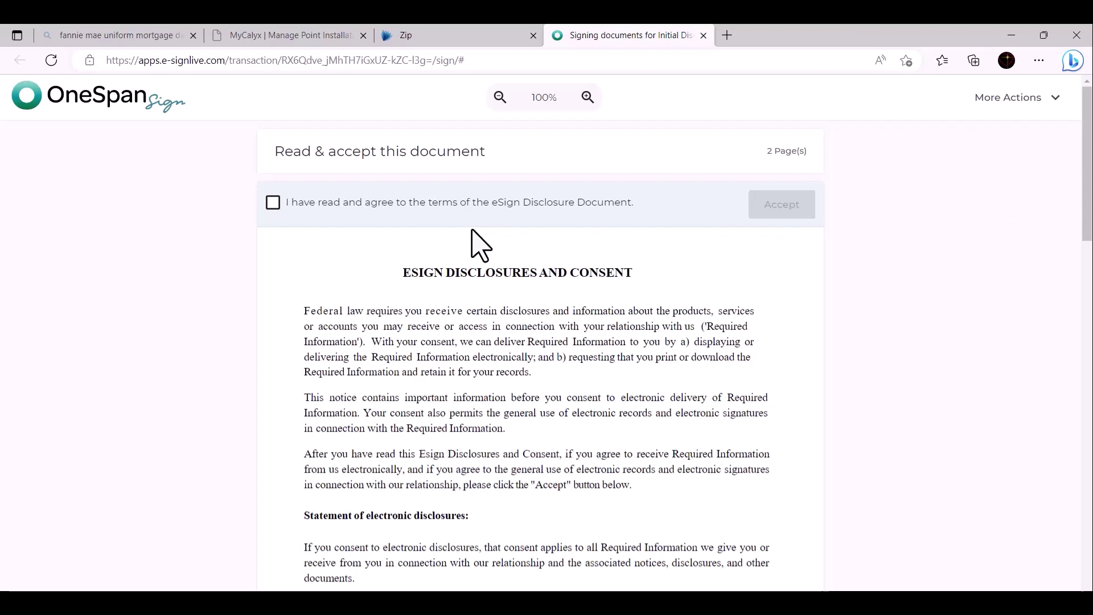
# - Agree to the eSign disclosure and consent, then sign the Borrower Signature Authorization
pyautogui.click(272, 203)
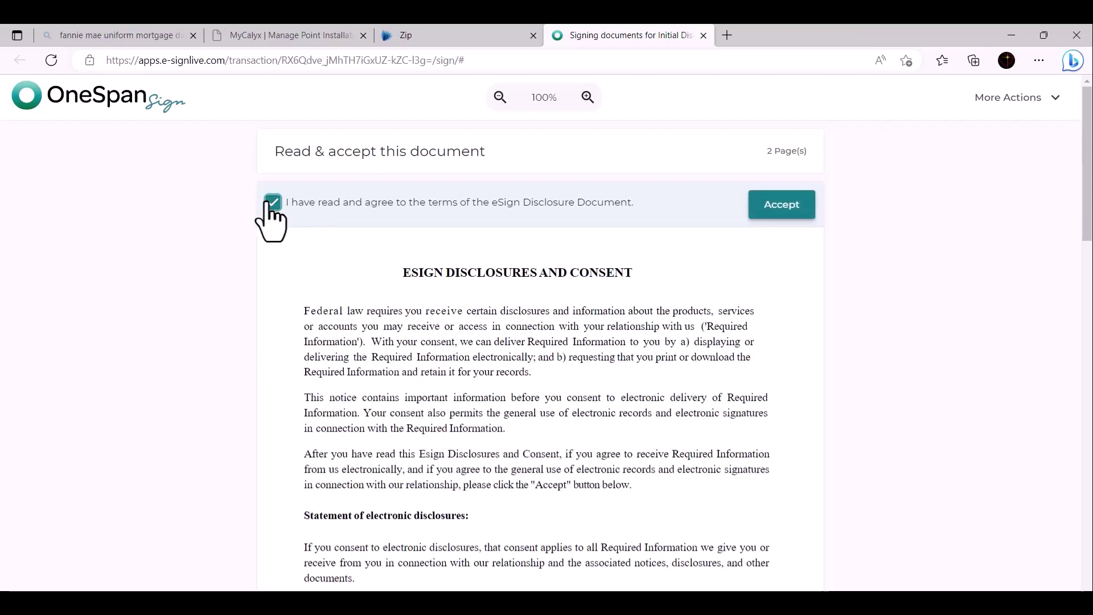
pyautogui.click(787, 214)
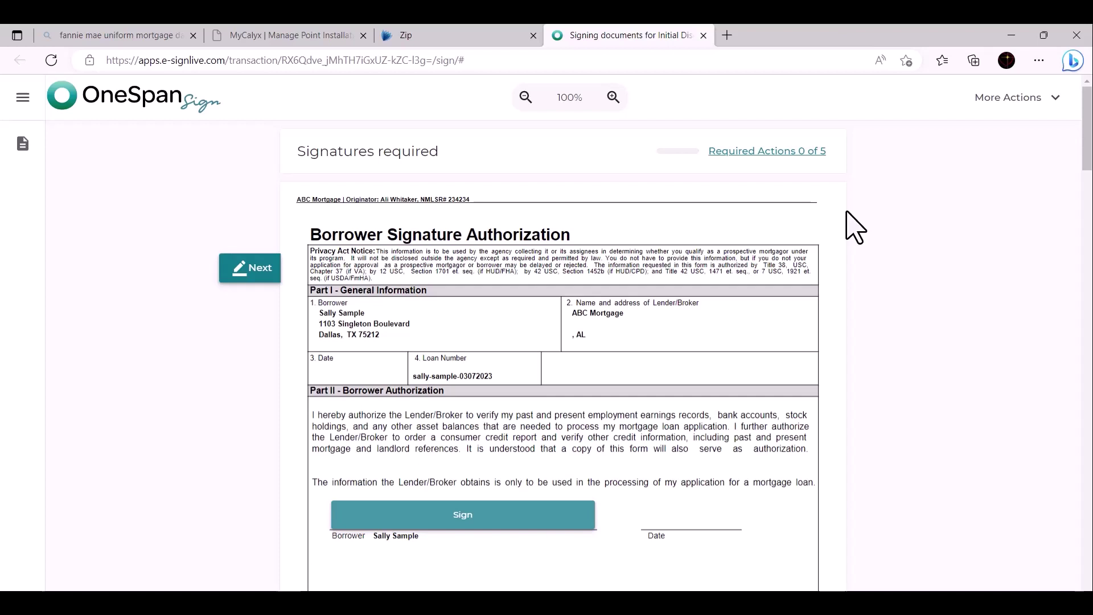
pyautogui.click(463, 514)
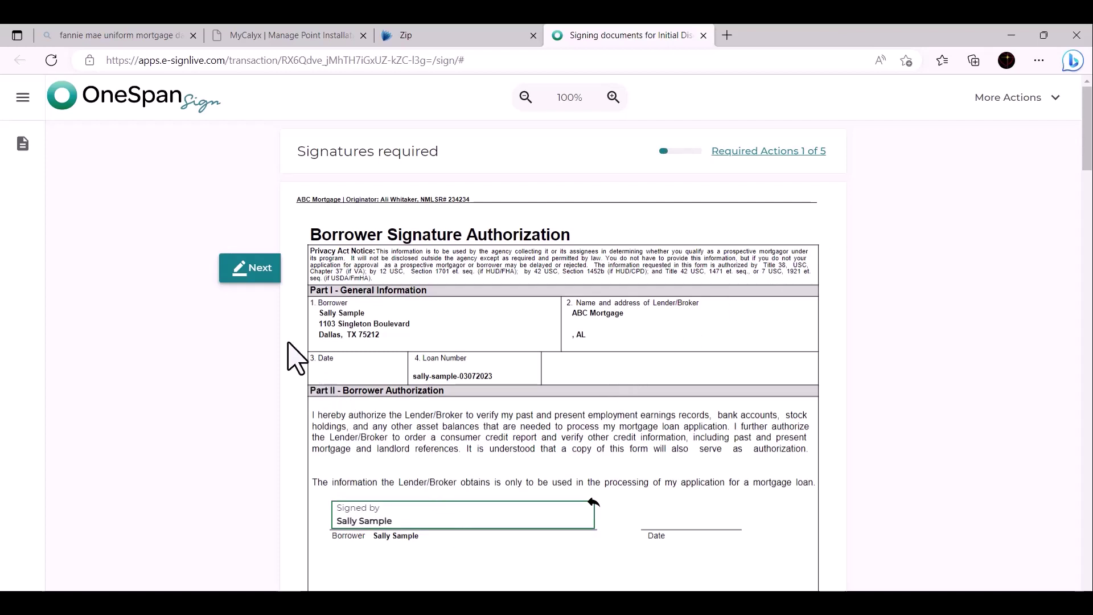
# - Sign the disclosure receipt, occupancy affidavit, anti-coercion and Fair Credit Reporting Act fields
pyautogui.click(259, 268)
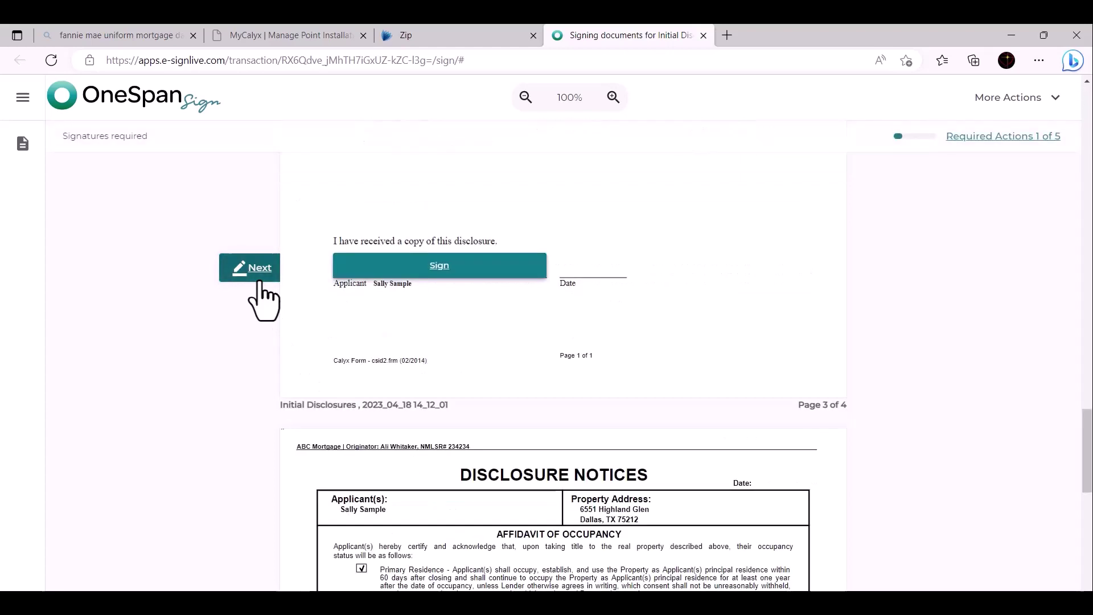
pyautogui.click(411, 266)
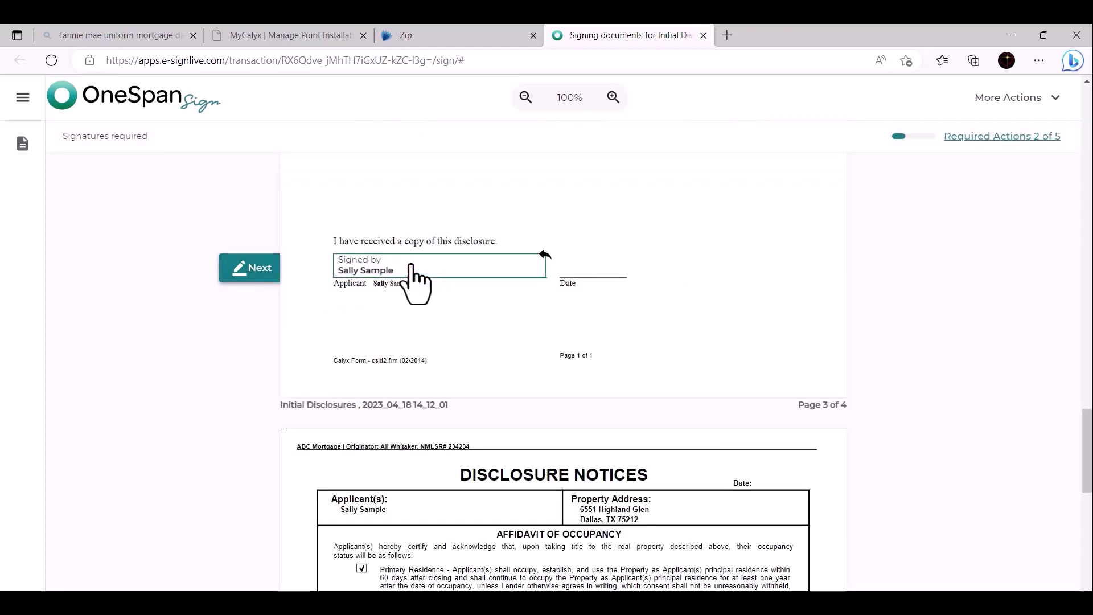
pyautogui.click(253, 269)
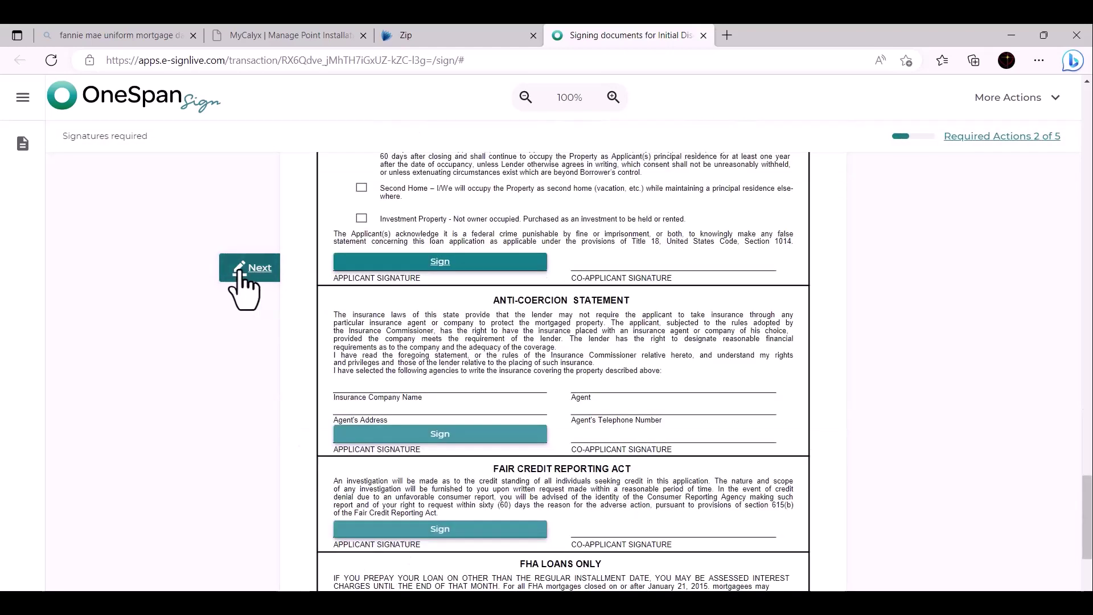
pyautogui.click(382, 263)
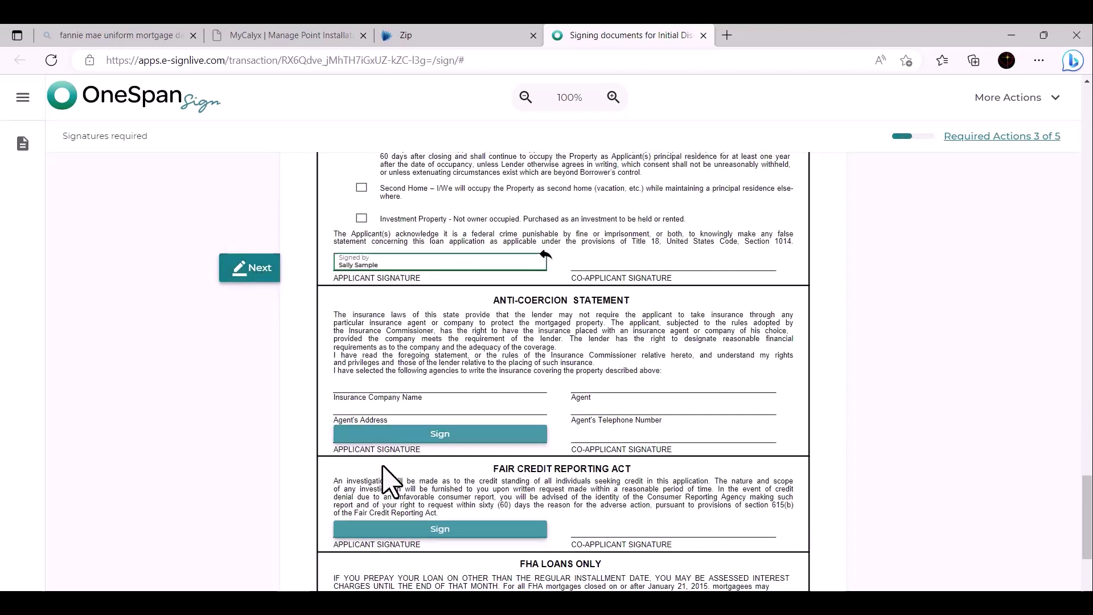
pyautogui.click(394, 435)
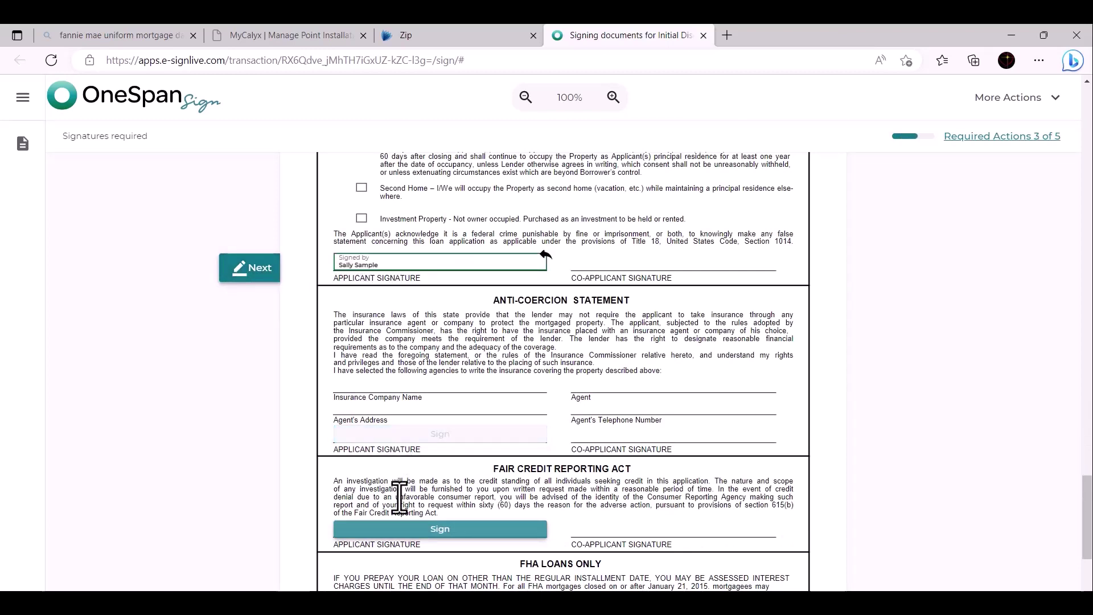
pyautogui.click(406, 530)
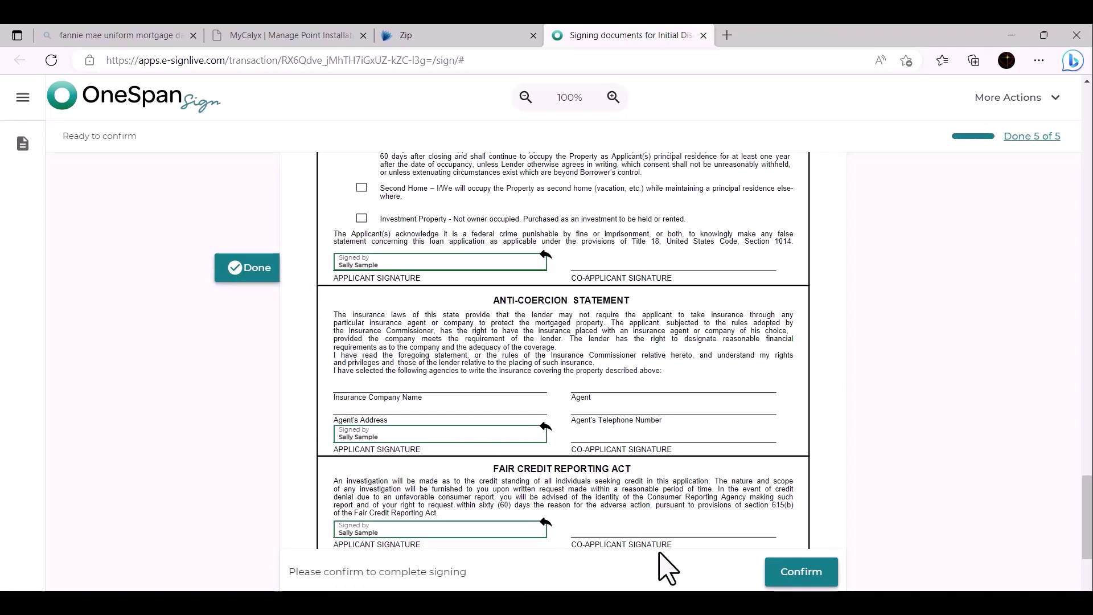
# - Confirm completion of the signed Initial Disclosures package
pyautogui.click(785, 579)
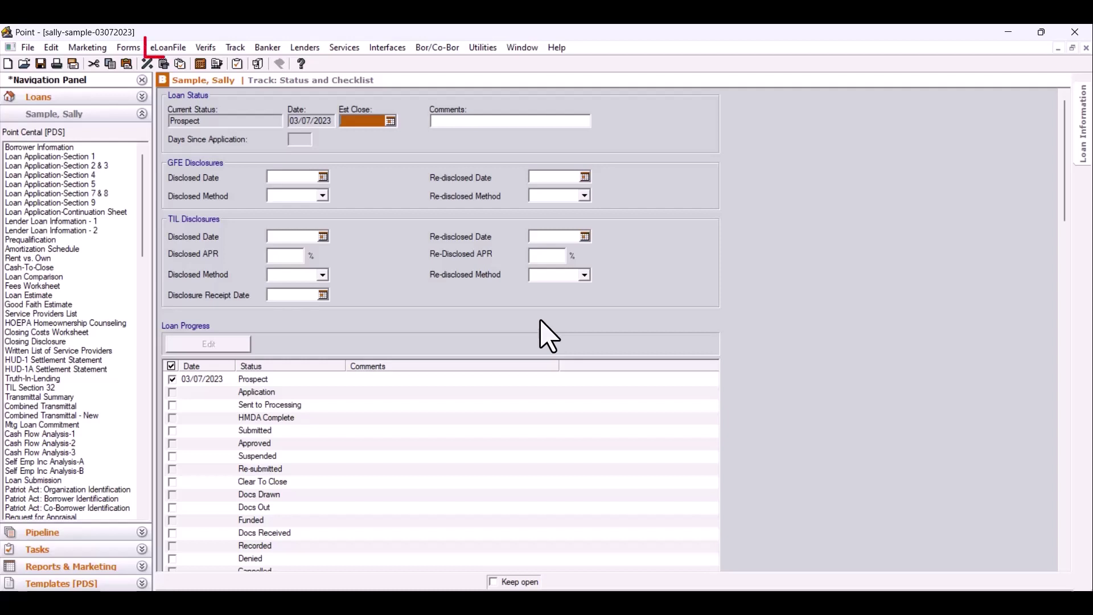
# - Open Document Management from the eLoanFile menu and download the signed eSign documents
pyautogui.click(178, 52)
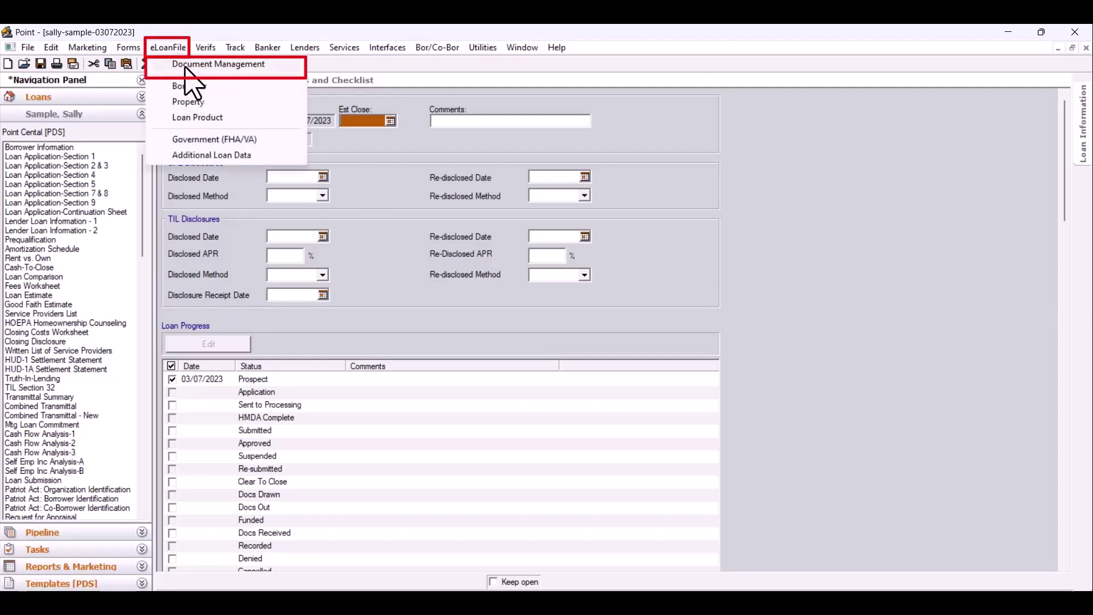
pyautogui.click(187, 69)
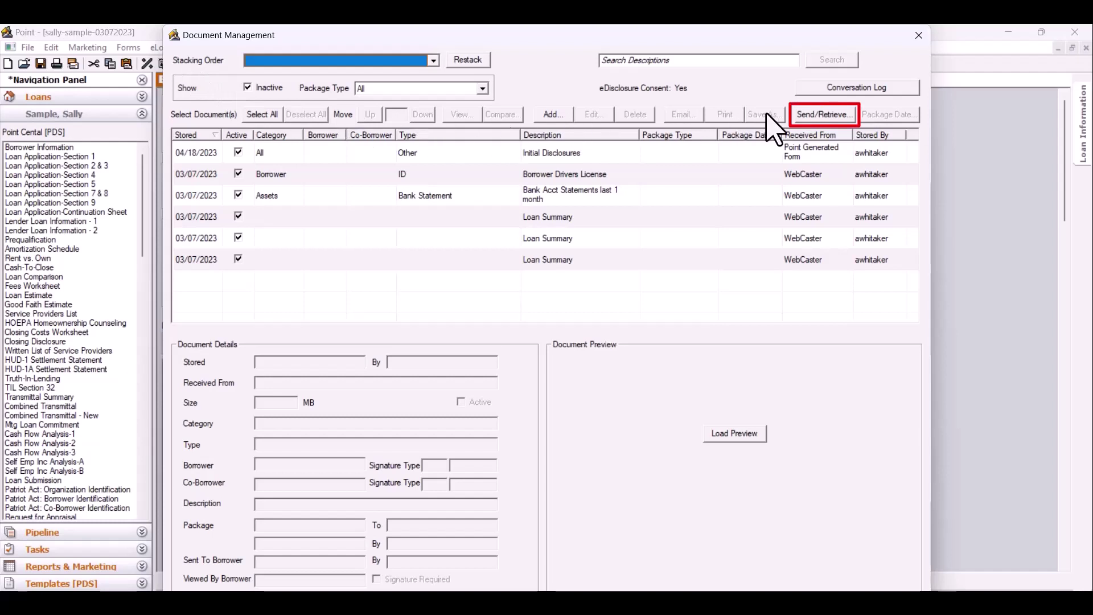
pyautogui.click(836, 117)
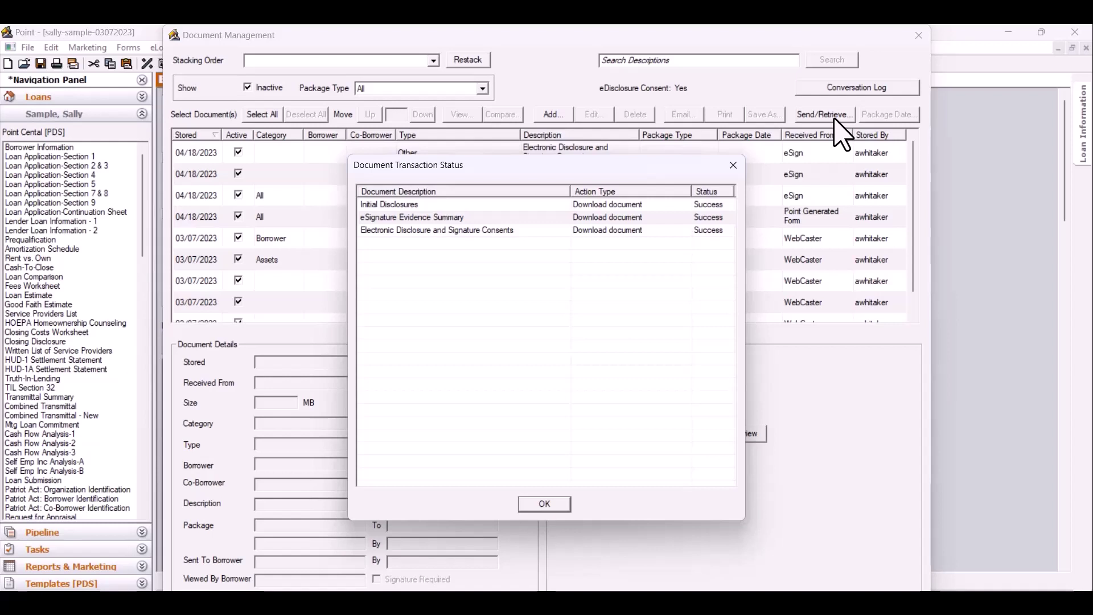
# - Close the Document Transaction Status report to view the received eSigned documents in Document Management
pyautogui.click(734, 166)
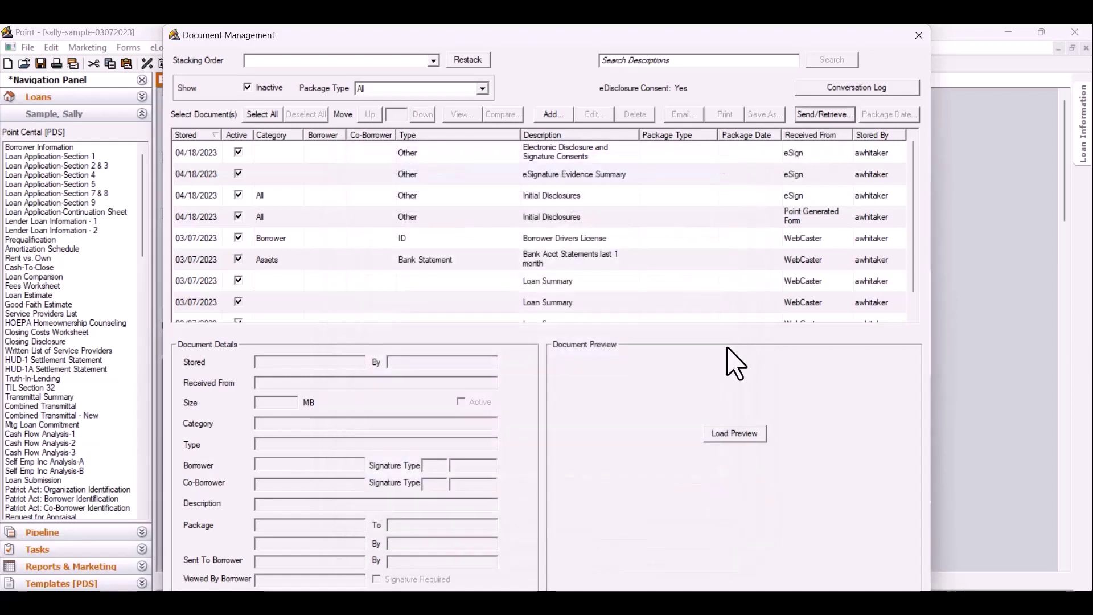